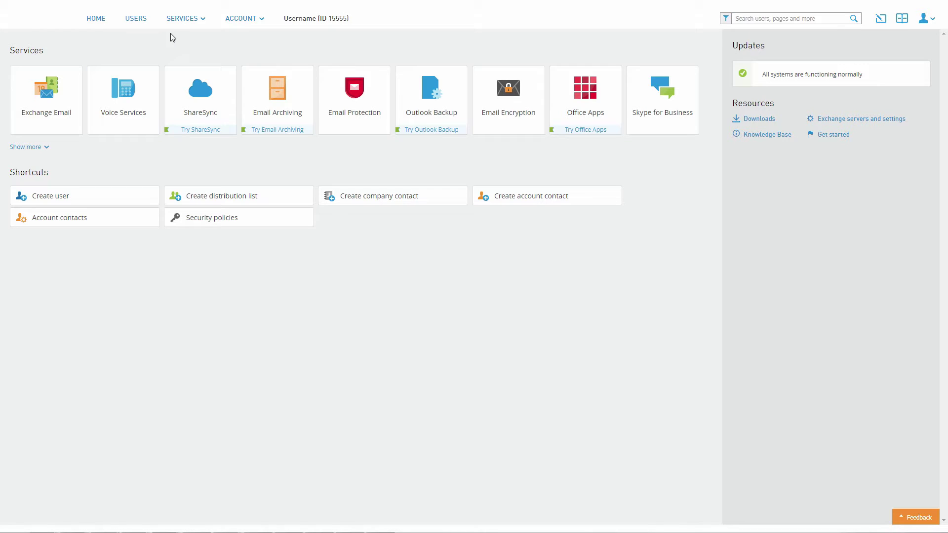
# - Go to the Voice Services phone numbers list and open the Add local numbers page
pyautogui.click(194, 20)
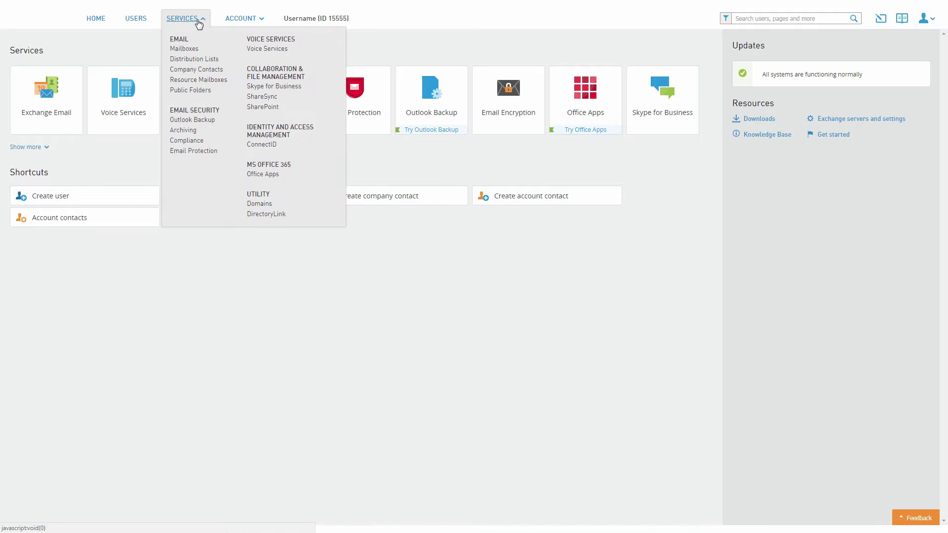
pyautogui.click(257, 50)
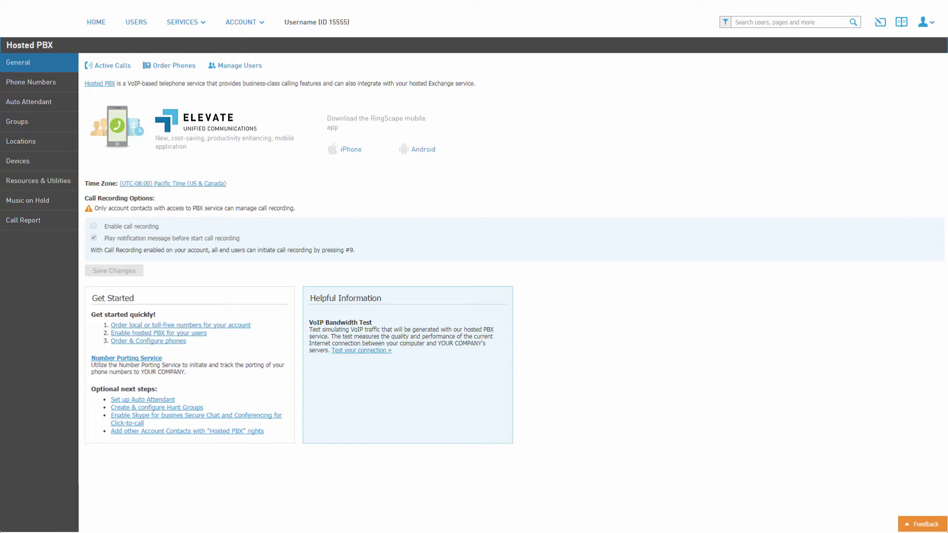
pyautogui.click(39, 85)
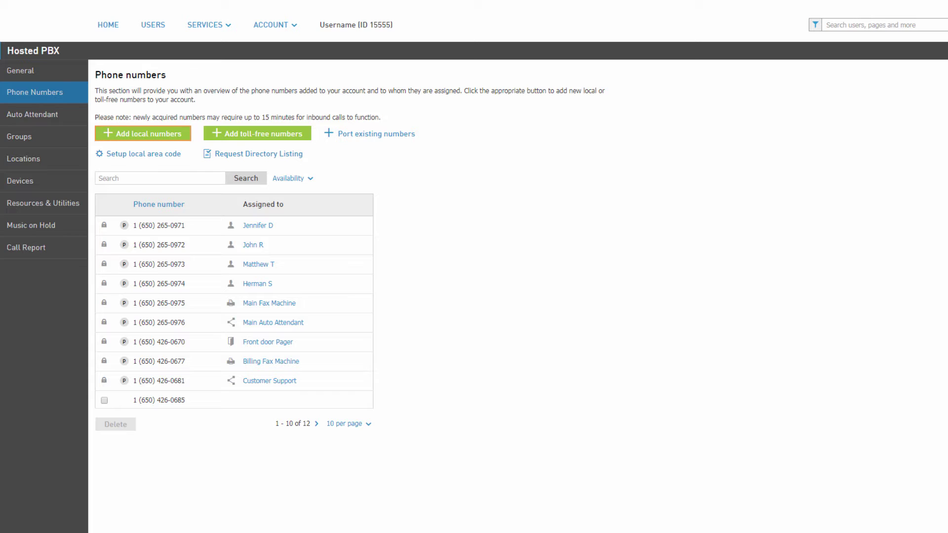
pyautogui.click(172, 135)
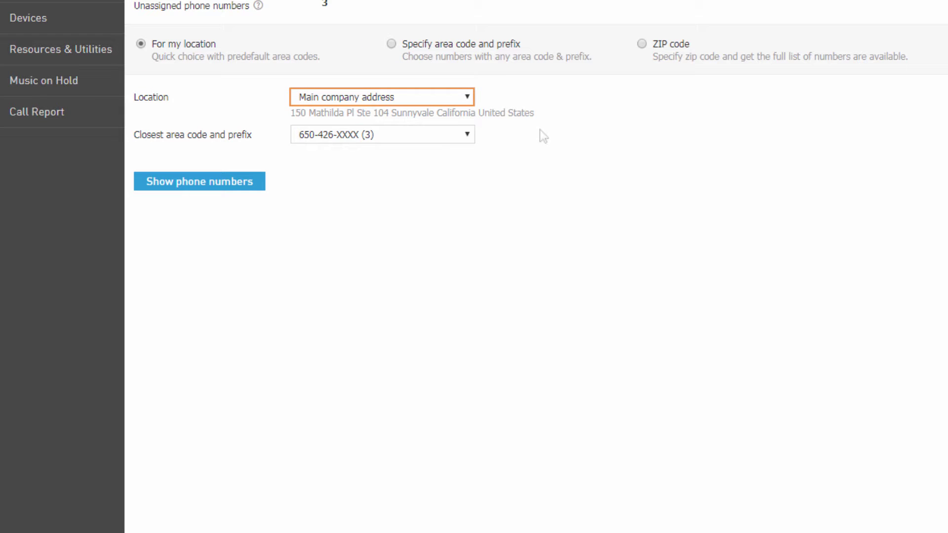
# - Set Location to East Coast Office and check that its prefix is 347-547-XXXX
pyautogui.click(467, 96)
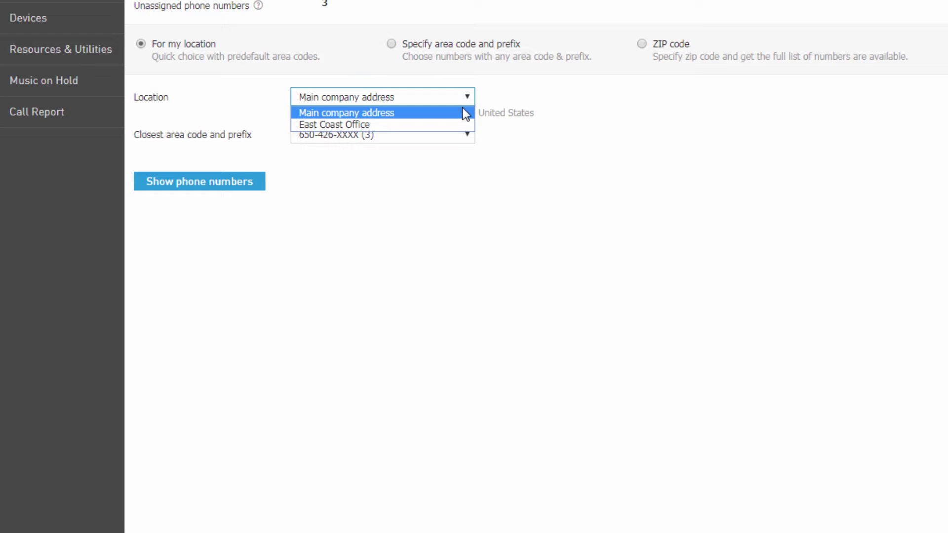
pyautogui.click(459, 124)
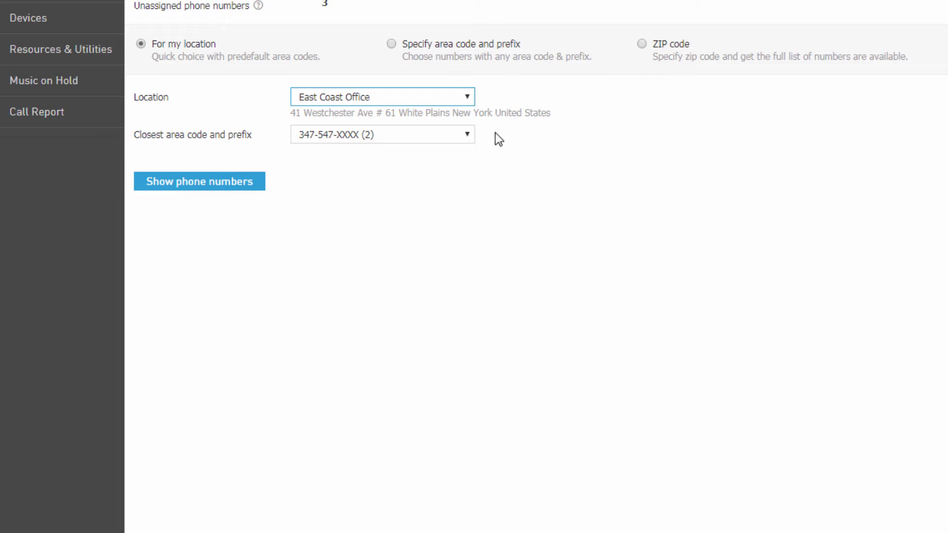
pyautogui.click(471, 138)
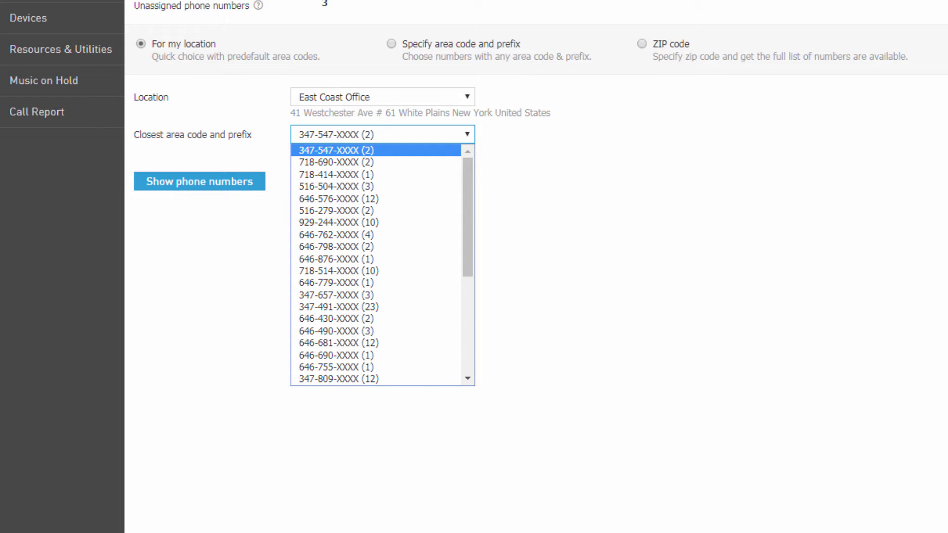
pyautogui.press('Escape')
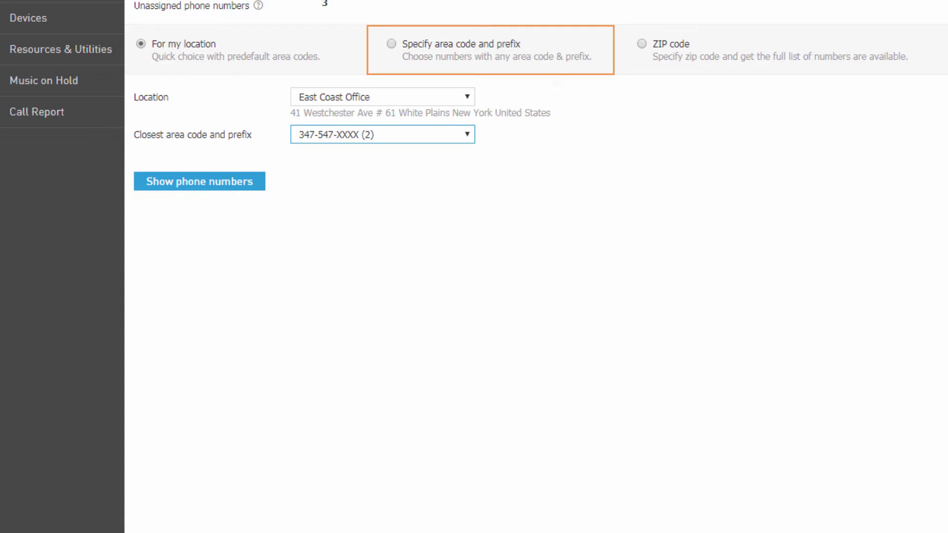
# - Switch to Specify area code and prefix, keeping the 650-426-XXXX prefix
pyautogui.click(508, 44)
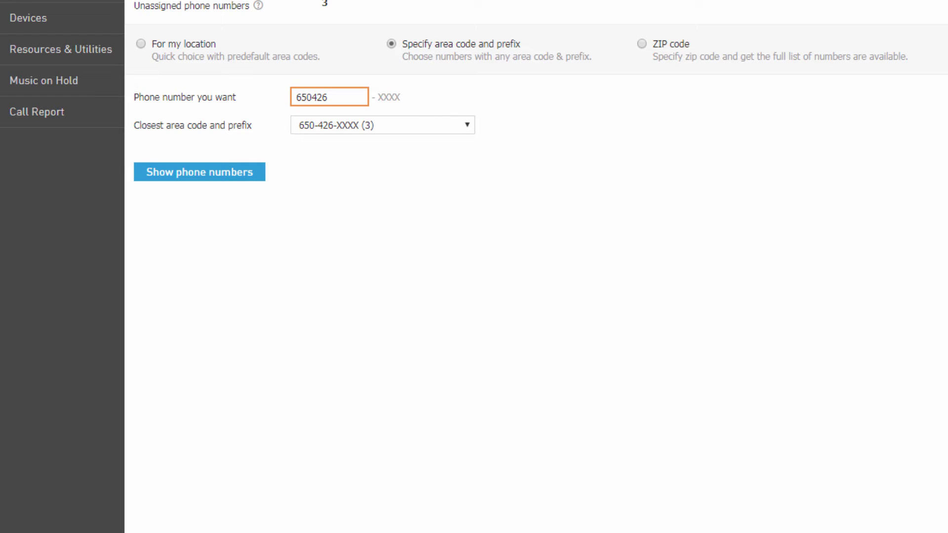
pyautogui.click(468, 127)
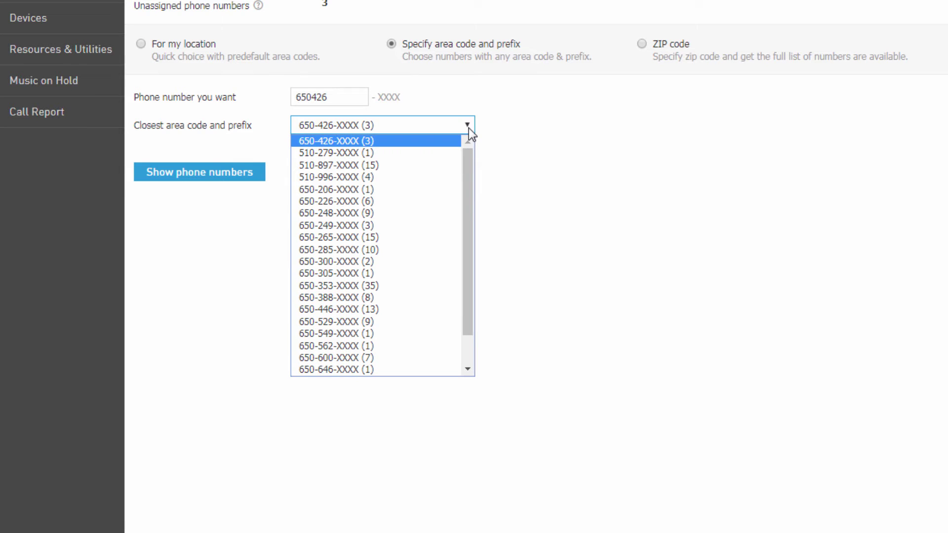
pyautogui.click(469, 129)
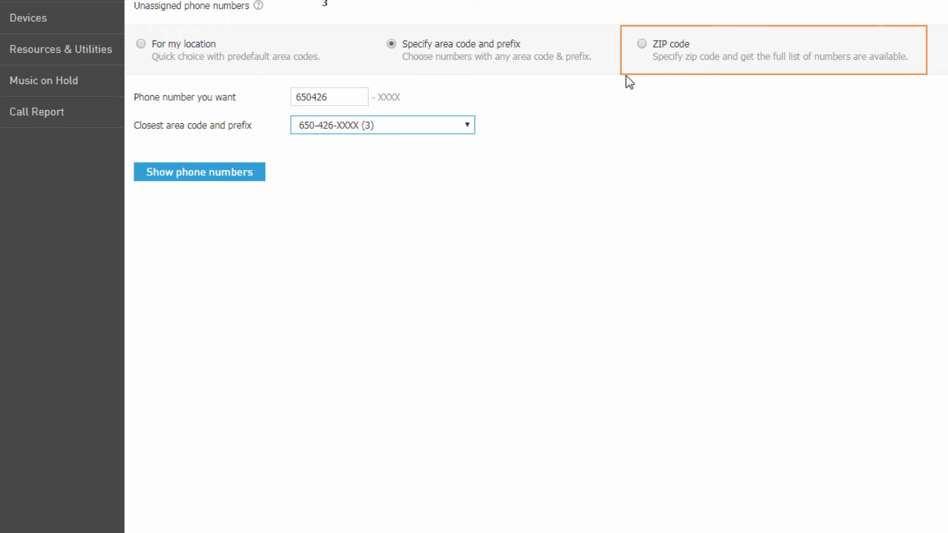
# - Search by ZIP code instead, replacing 94086 with 10601
pyautogui.click(642, 44)
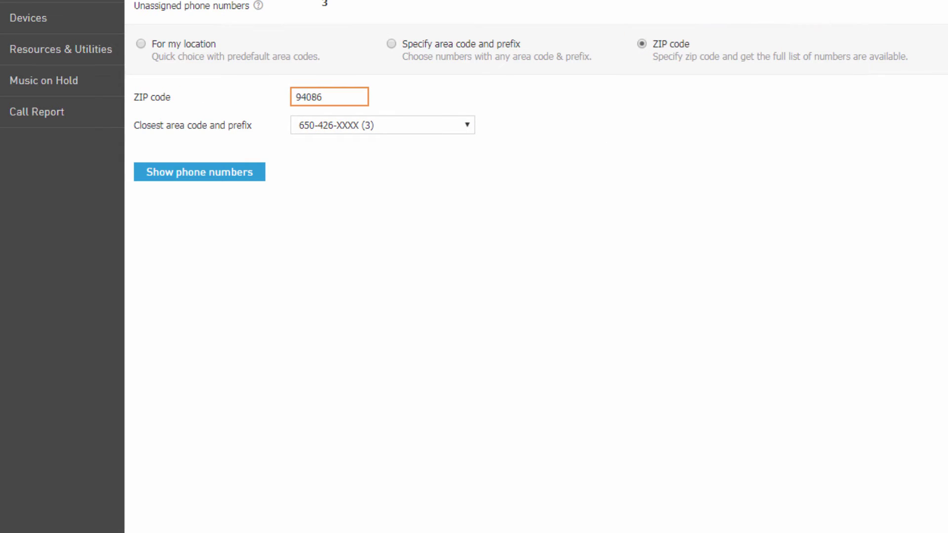
pyautogui.moveTo(341, 97); pyautogui.dragTo(260, 99)
pyautogui.write('10601')
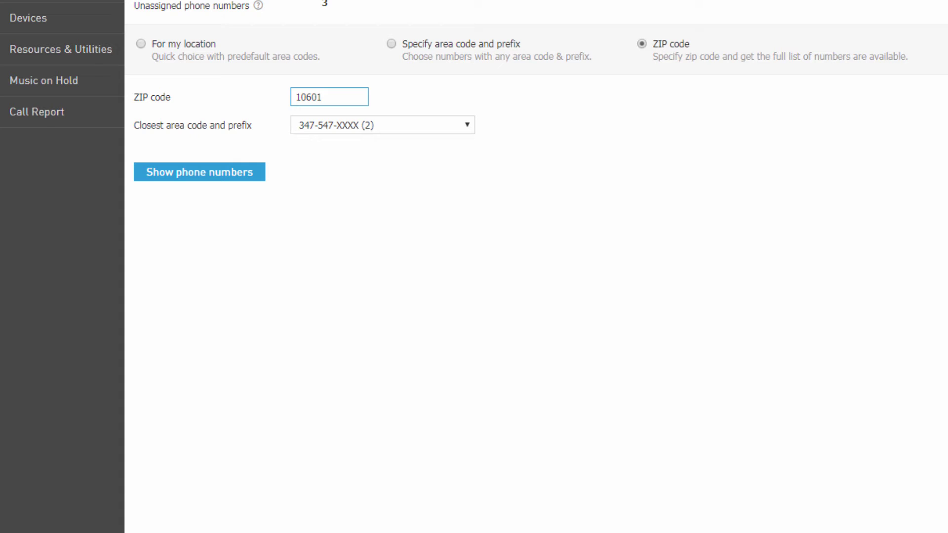
pyautogui.click(202, 44)
pyautogui.click(382, 134)
pyautogui.click(346, 159)
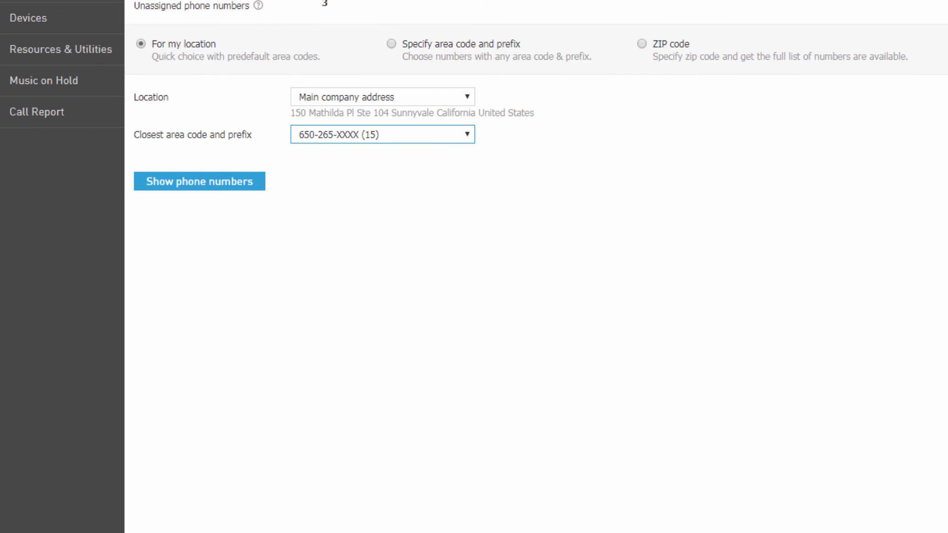
pyautogui.click(245, 187)
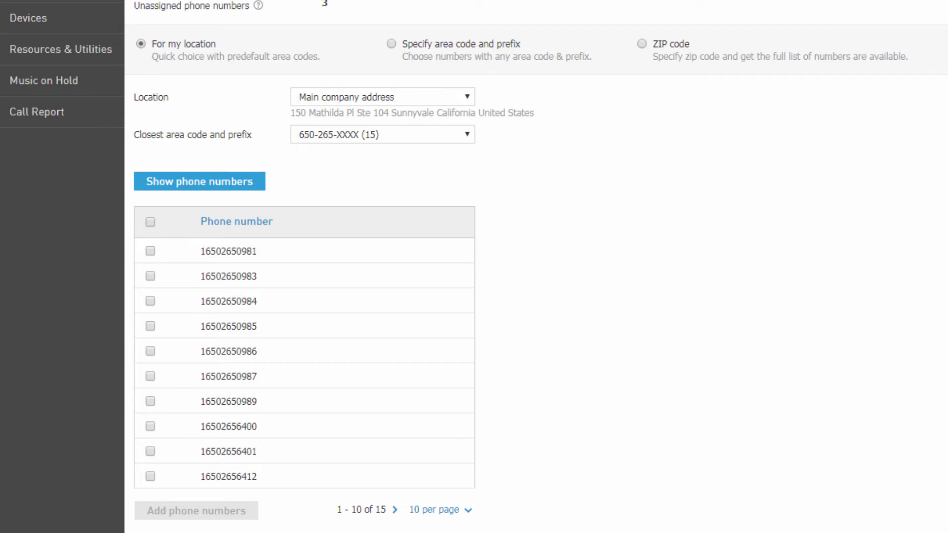
pyautogui.click(151, 251)
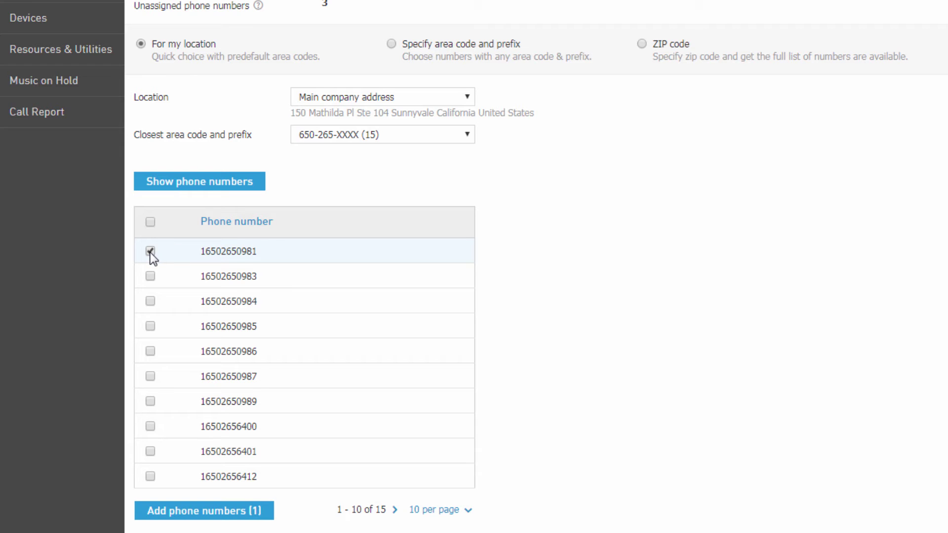
pyautogui.click(182, 513)
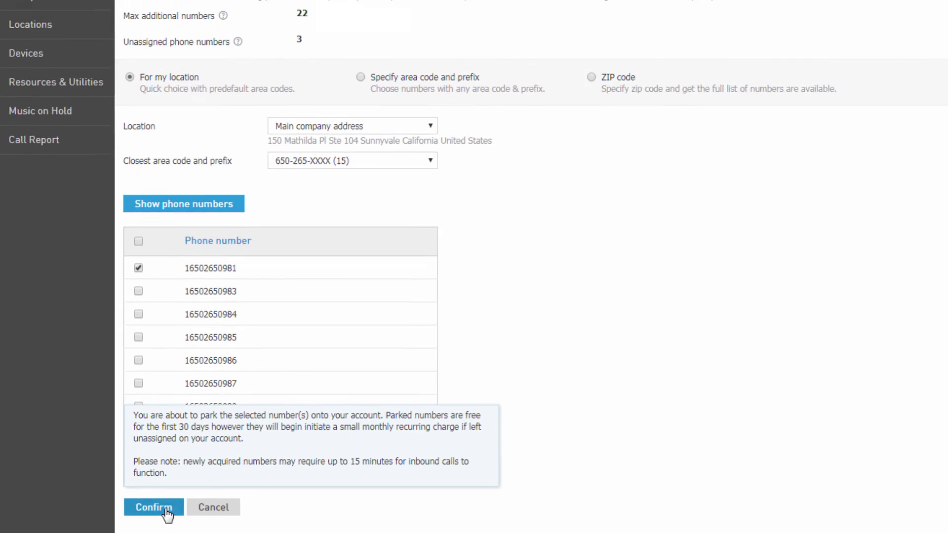
pyautogui.click(167, 511)
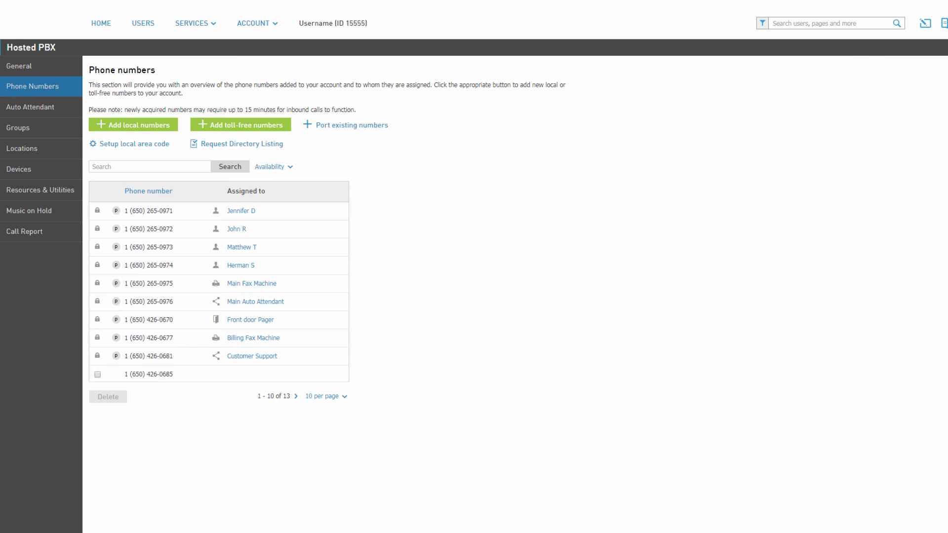
pyautogui.click(324, 398)
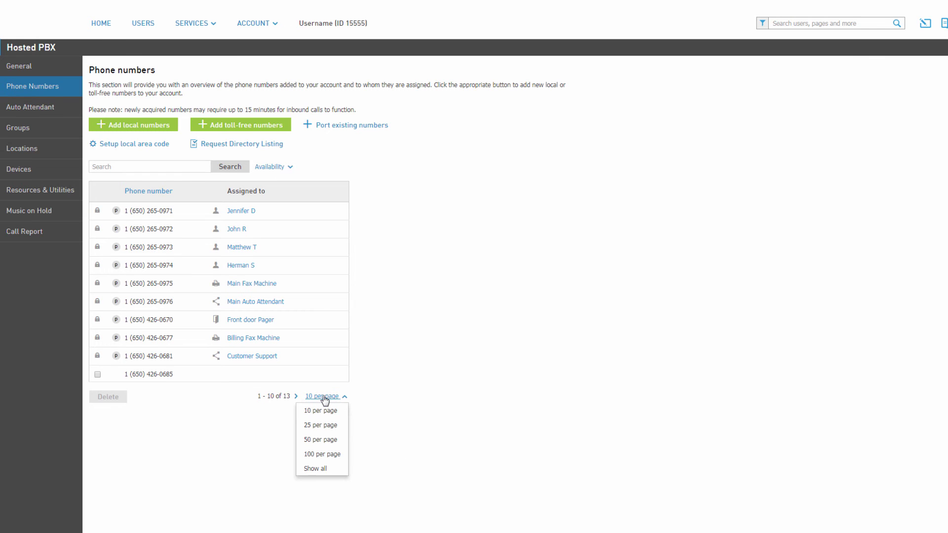
pyautogui.click(321, 467)
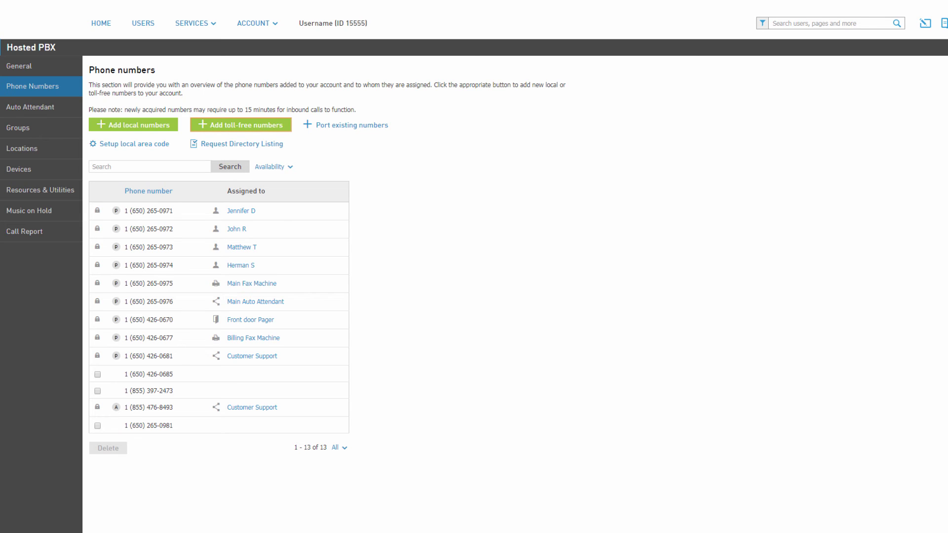
pyautogui.click(277, 126)
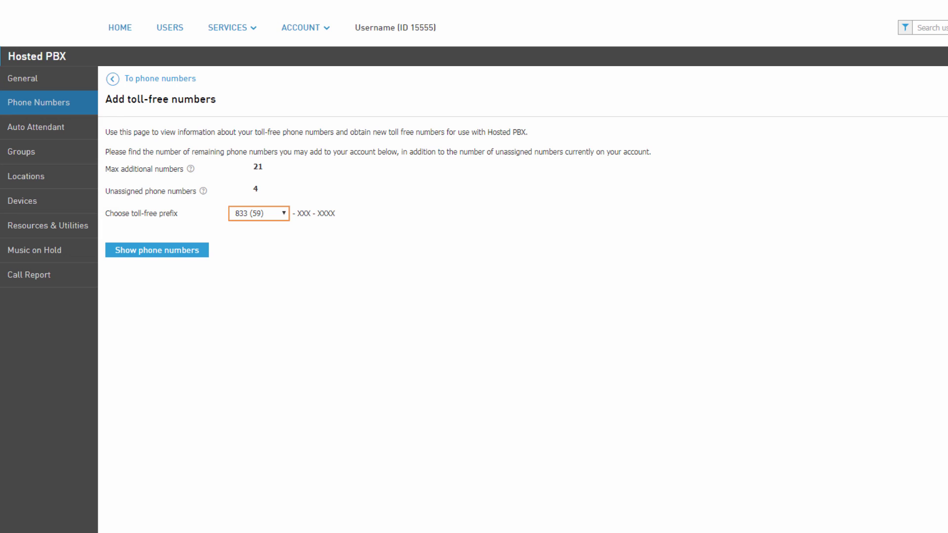
pyautogui.click(282, 216)
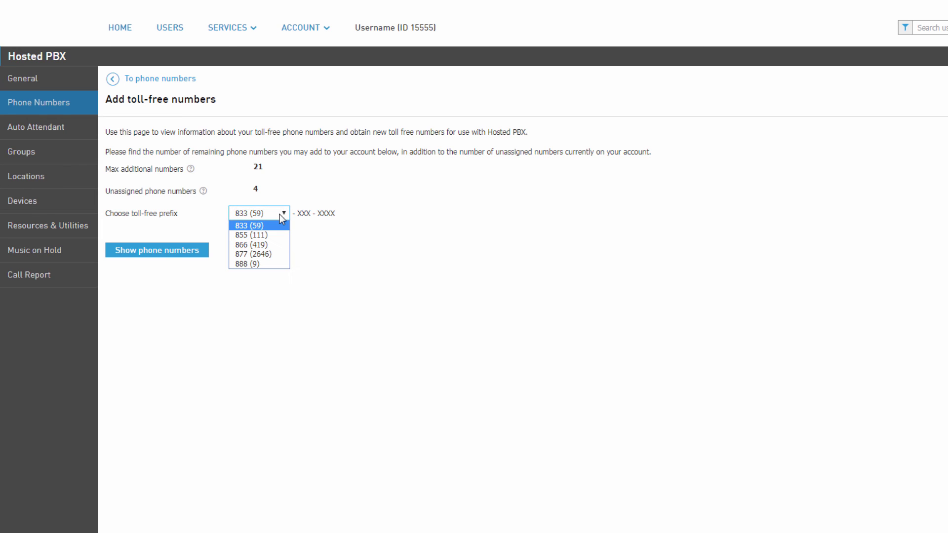
pyautogui.click(276, 255)
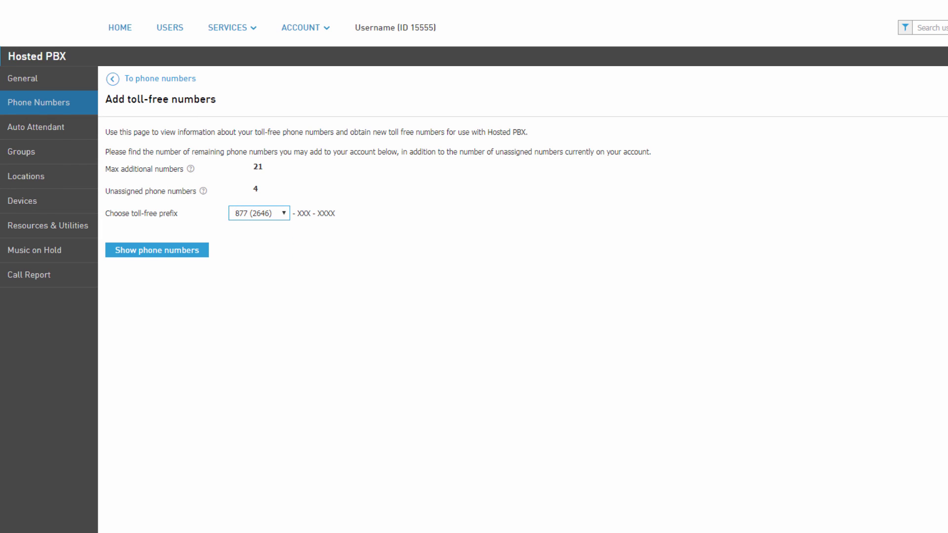
pyautogui.click(157, 249)
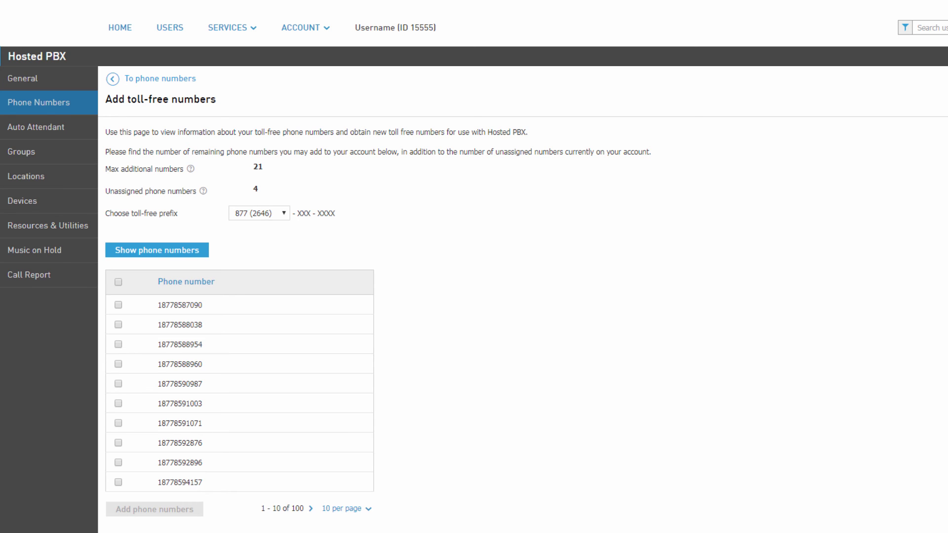
pyautogui.click(118, 306)
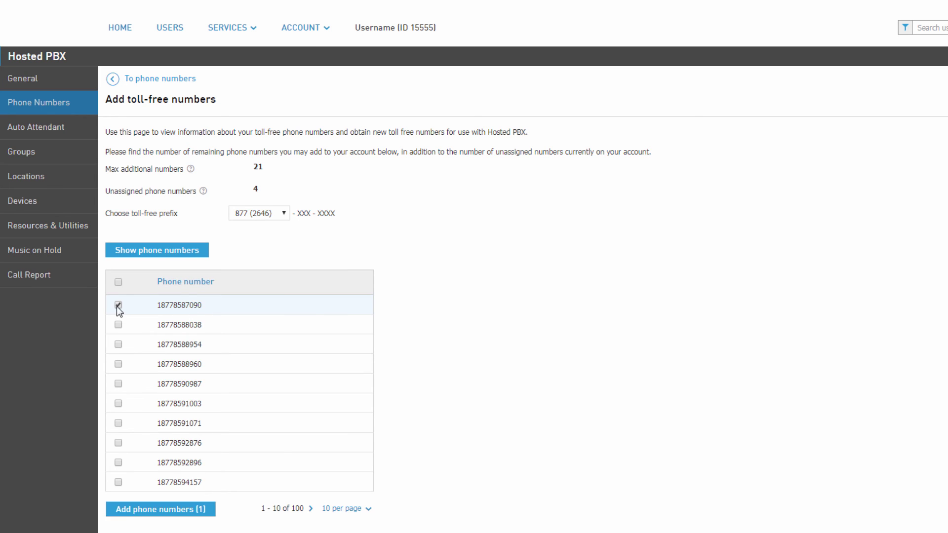
pyautogui.click(159, 510)
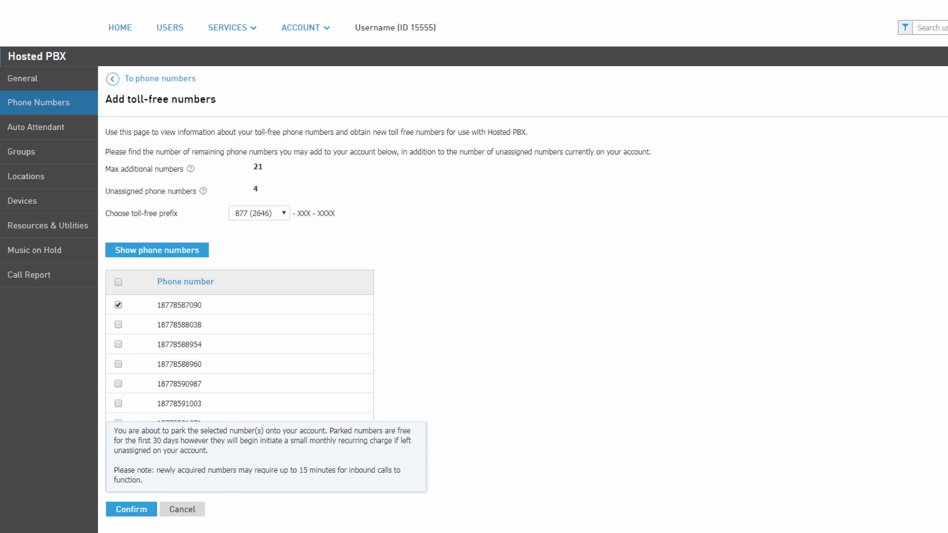
pyautogui.click(136, 512)
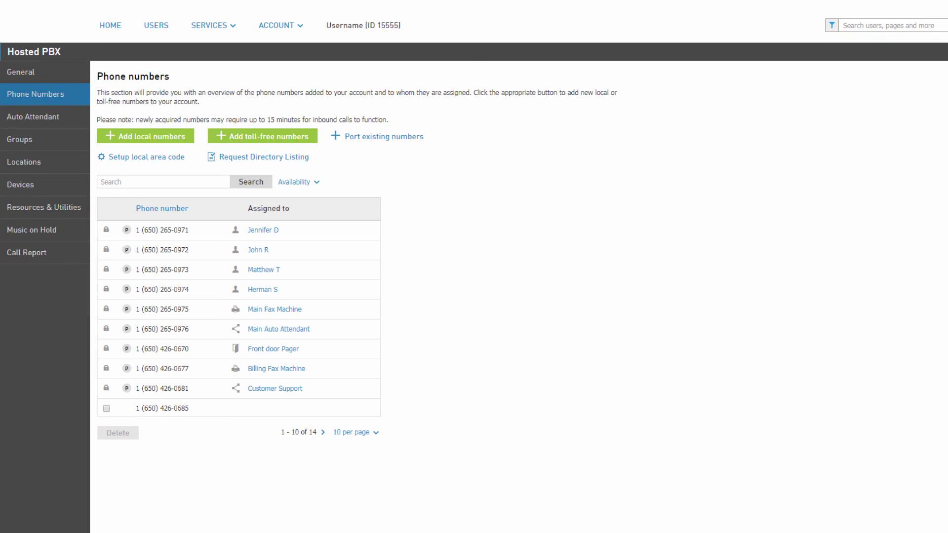
pyautogui.click(352, 432)
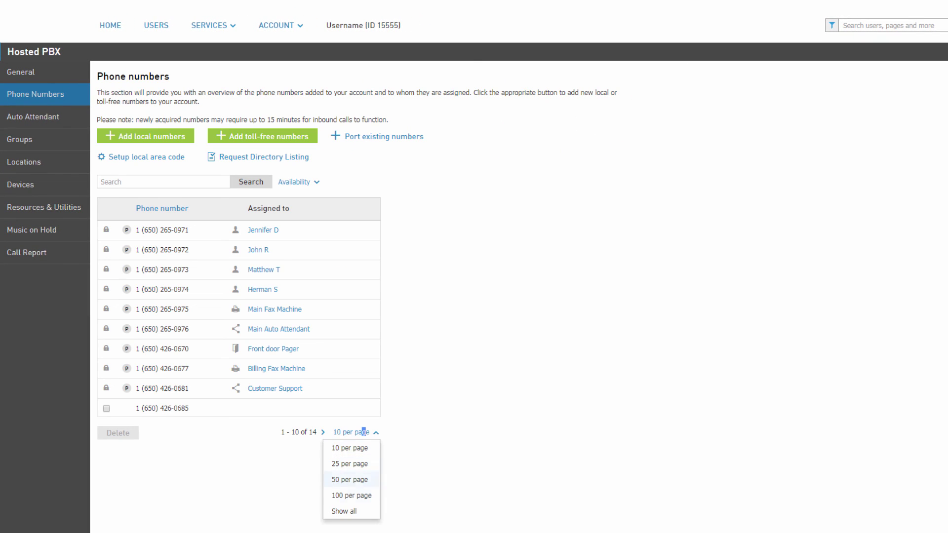
pyautogui.click(351, 432)
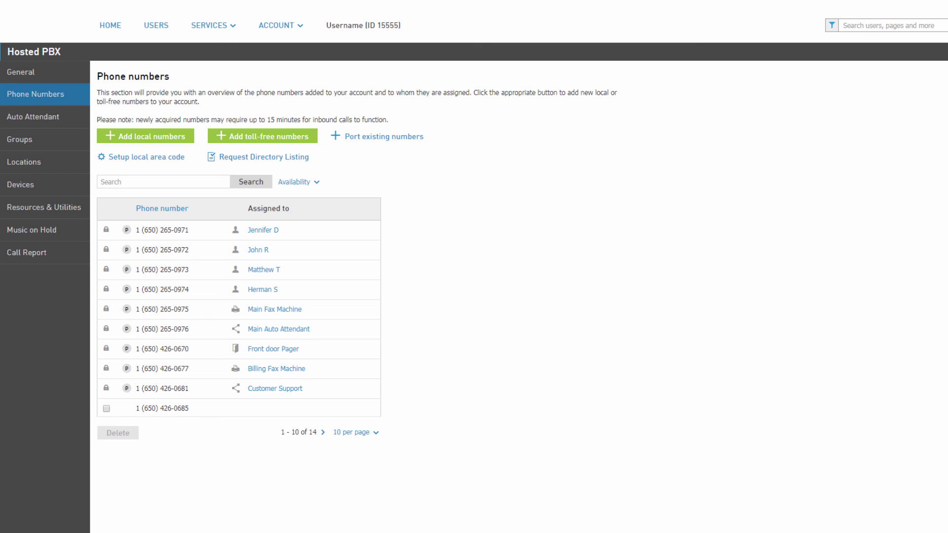
pyautogui.click(373, 434)
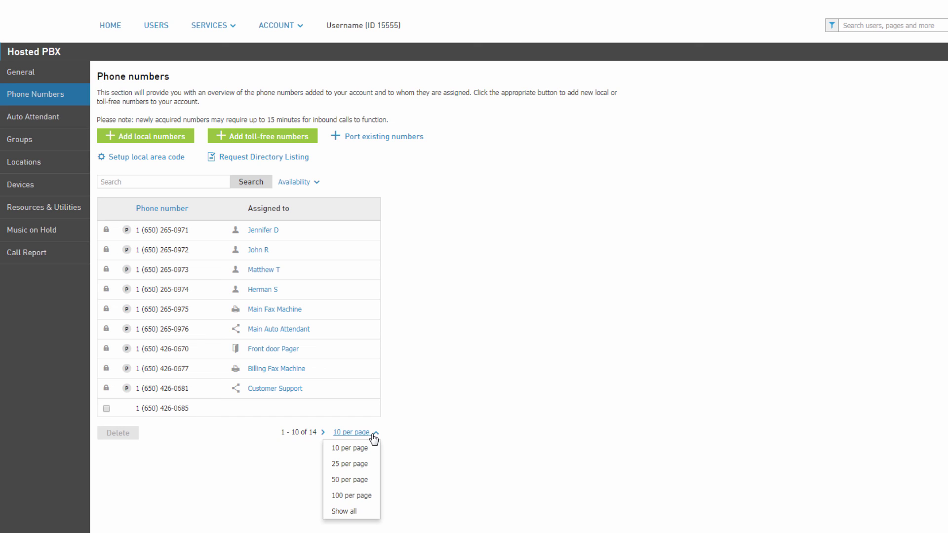